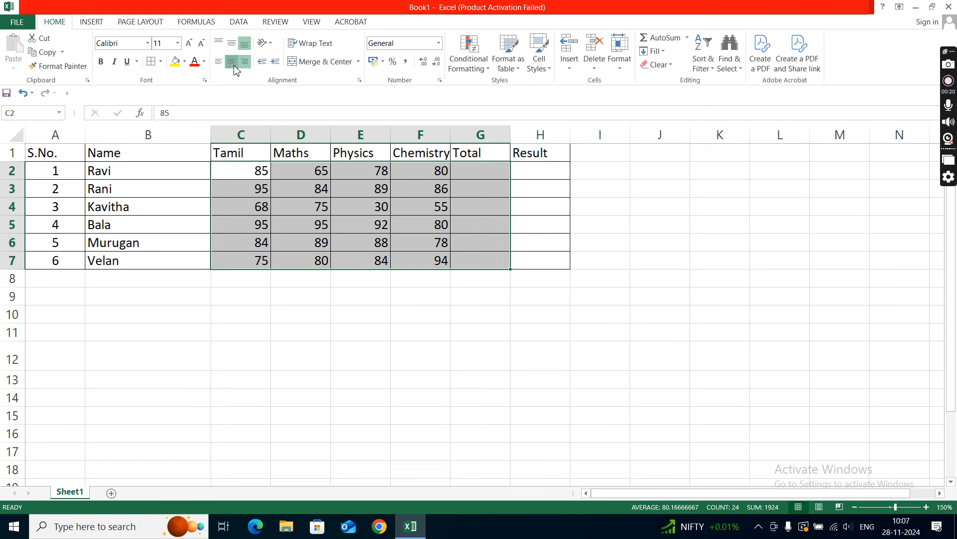
# - Enter the formula =SUM(C2:F2) in G2 to total the first student's marks
pyautogui.click(488, 172)
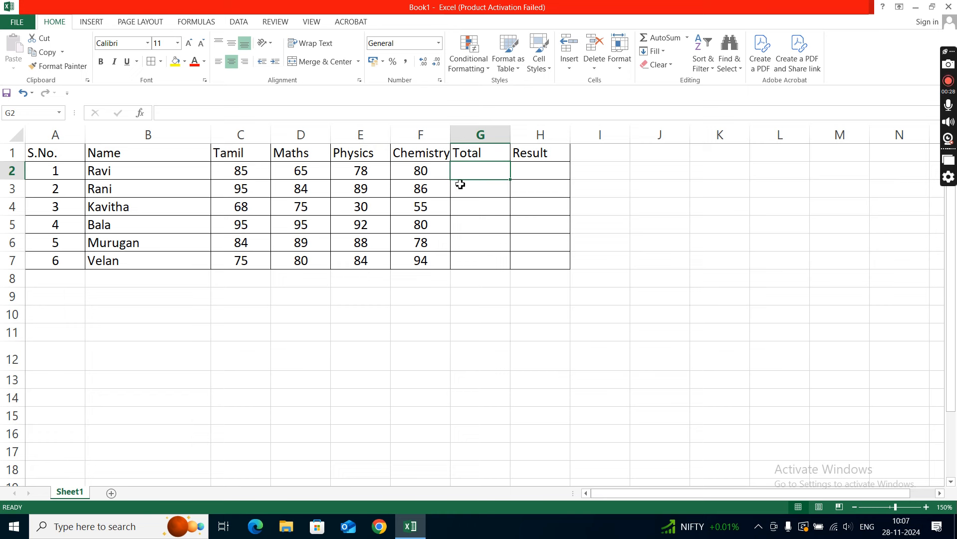
pyautogui.write('=')
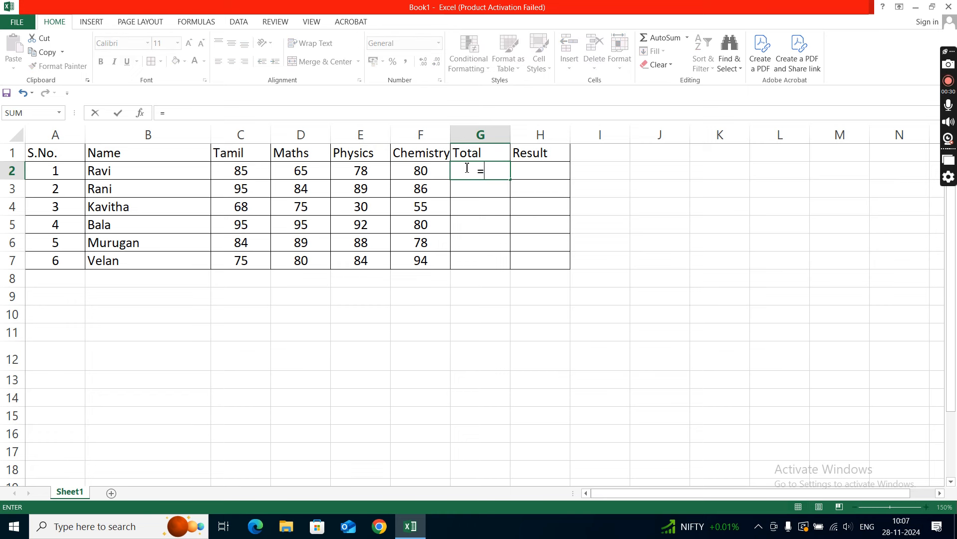
pyautogui.write('su')
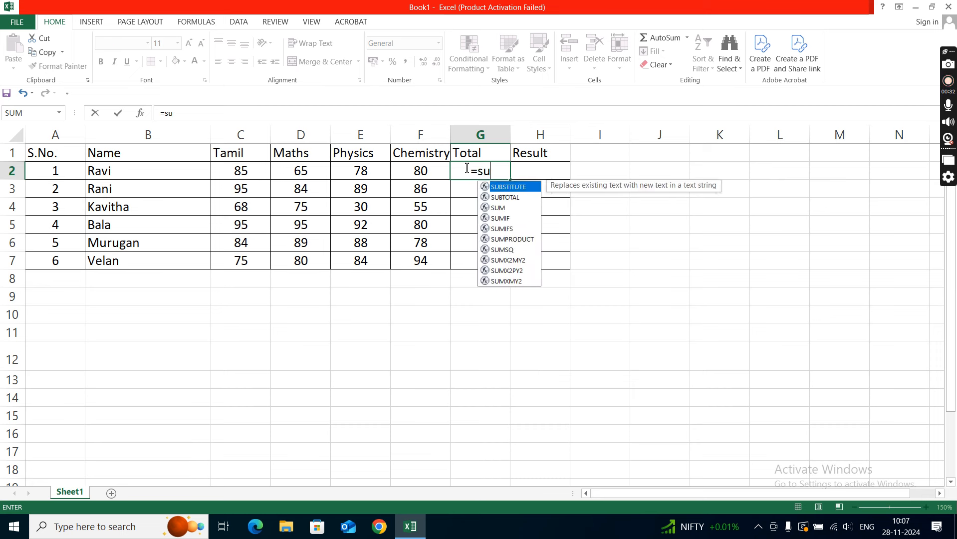
pyautogui.write('m(')
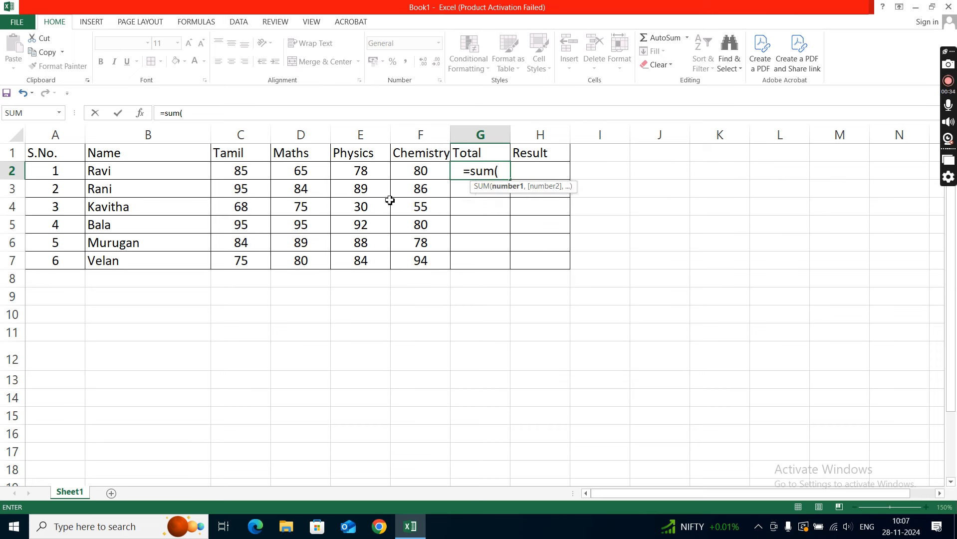
pyautogui.click(251, 178)
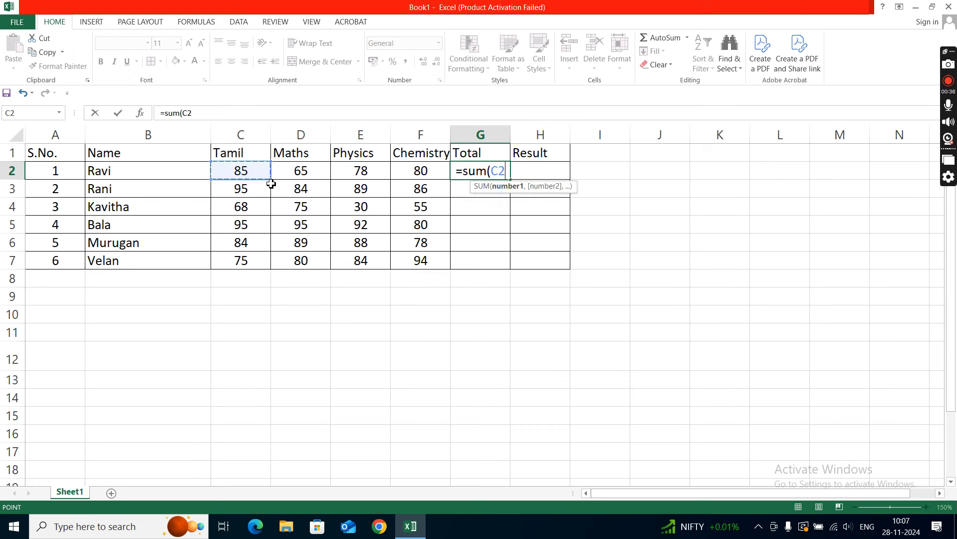
pyautogui.press('F8')
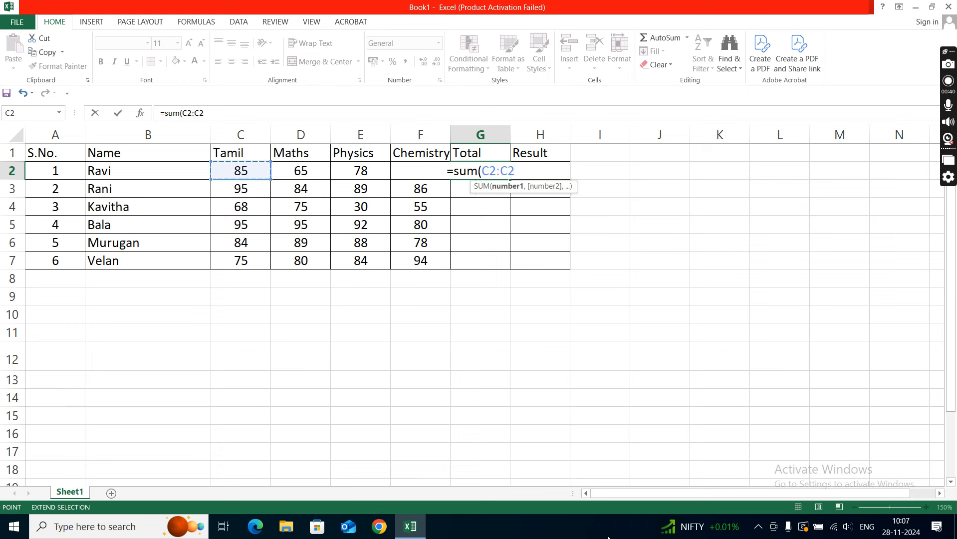
pyautogui.press('BackSpace')
pyautogui.press('BackSpace')
pyautogui.write('f')
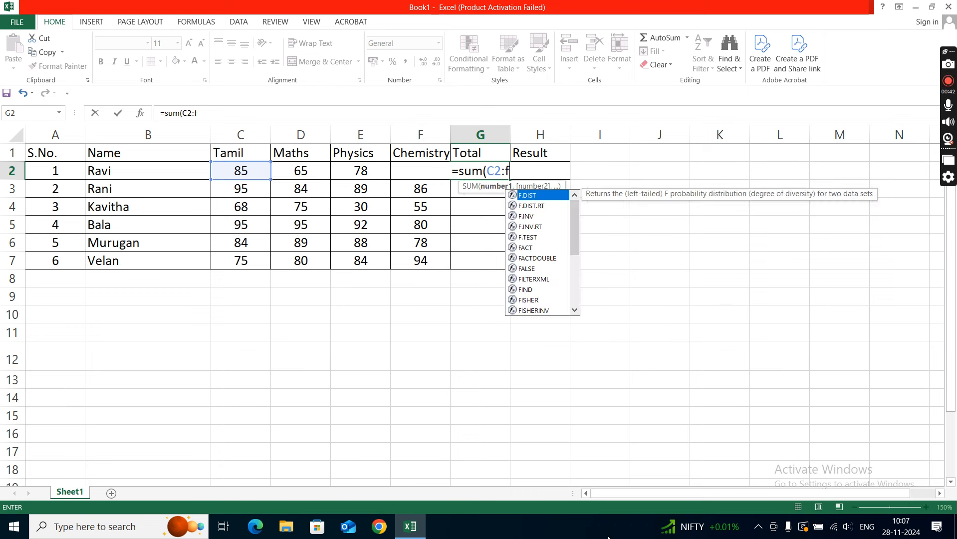
pyautogui.write('2)')
pyautogui.press('Return')
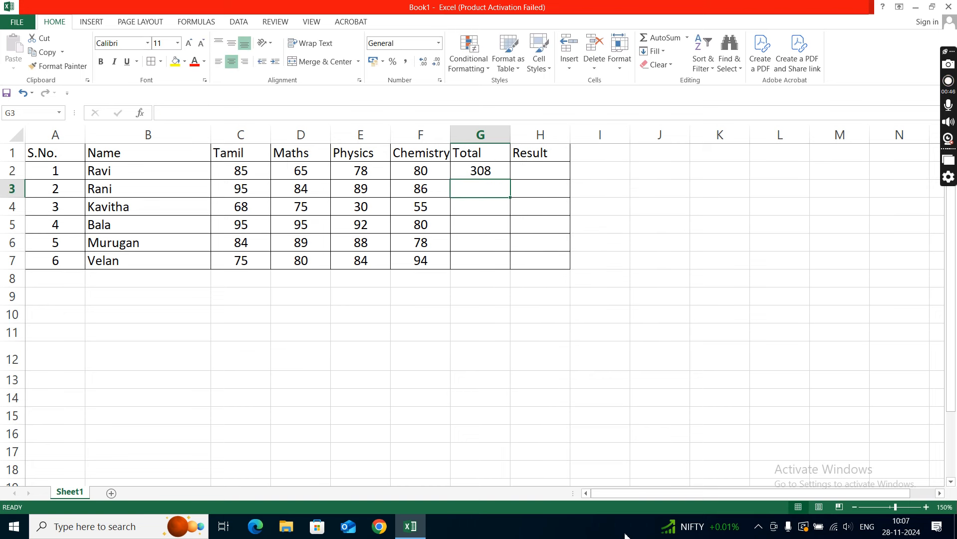
pyautogui.click(467, 174)
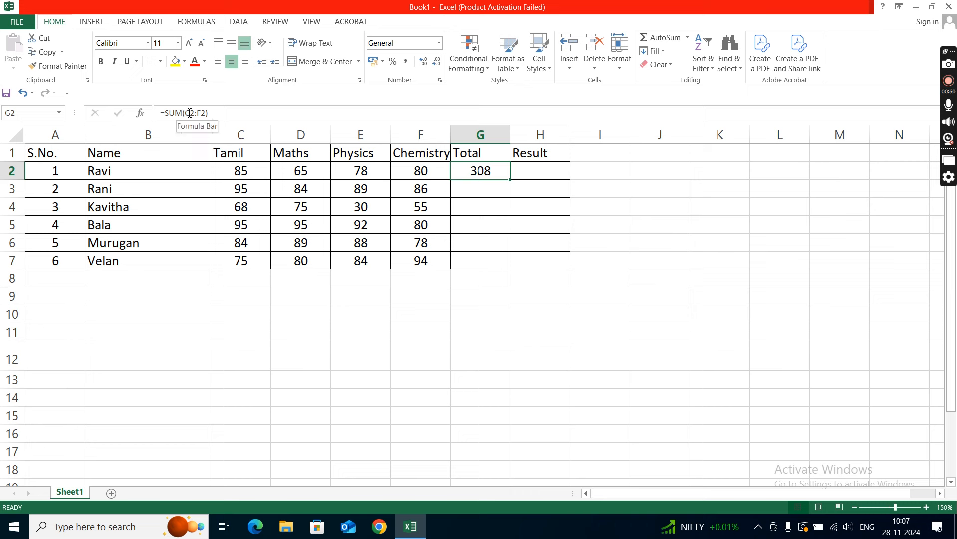
pyautogui.click(239, 172)
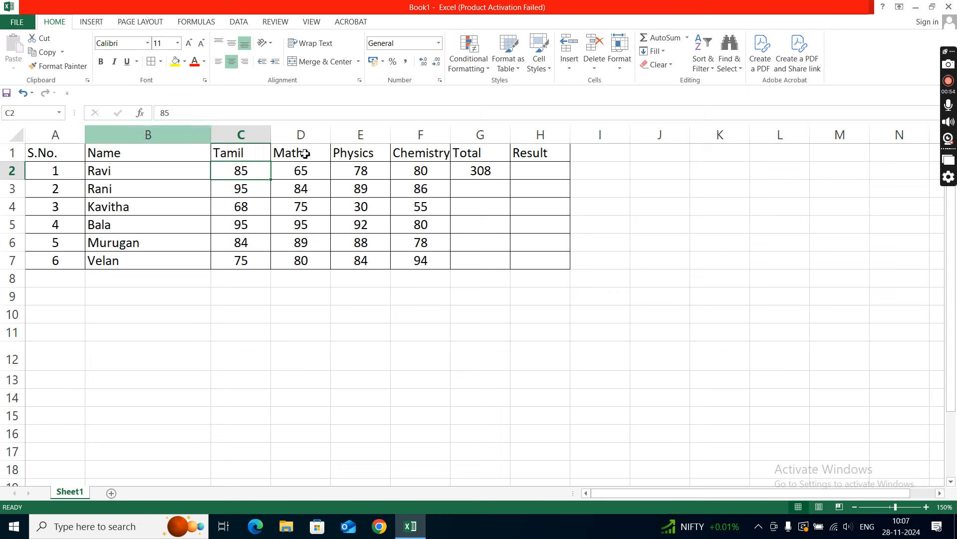
pyautogui.click(405, 169)
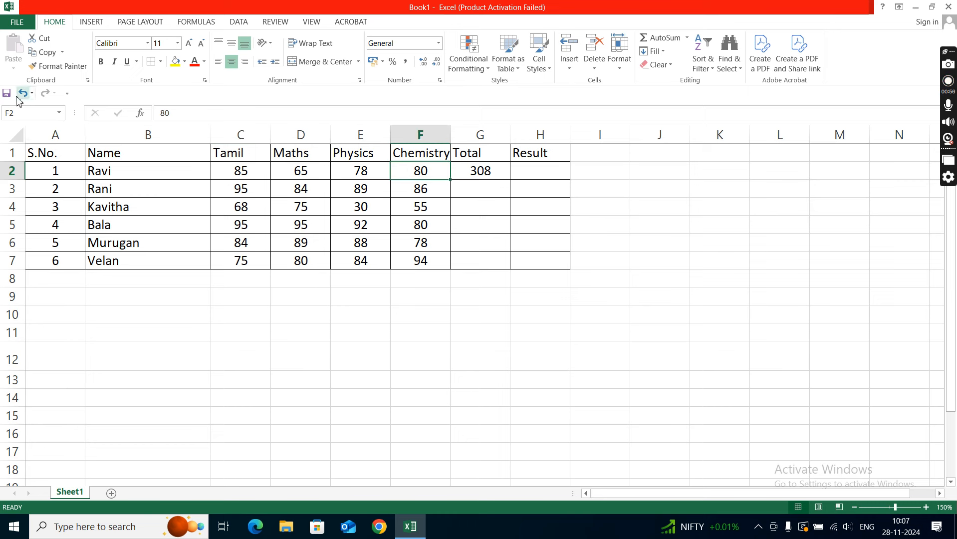
pyautogui.click(474, 174)
# - Total the marks C3:F3 into G3 with AutoSum and fill that formula down to G7
pyautogui.click(473, 186)
pyautogui.moveTo(248, 190); pyautogui.dragTo(417, 183)
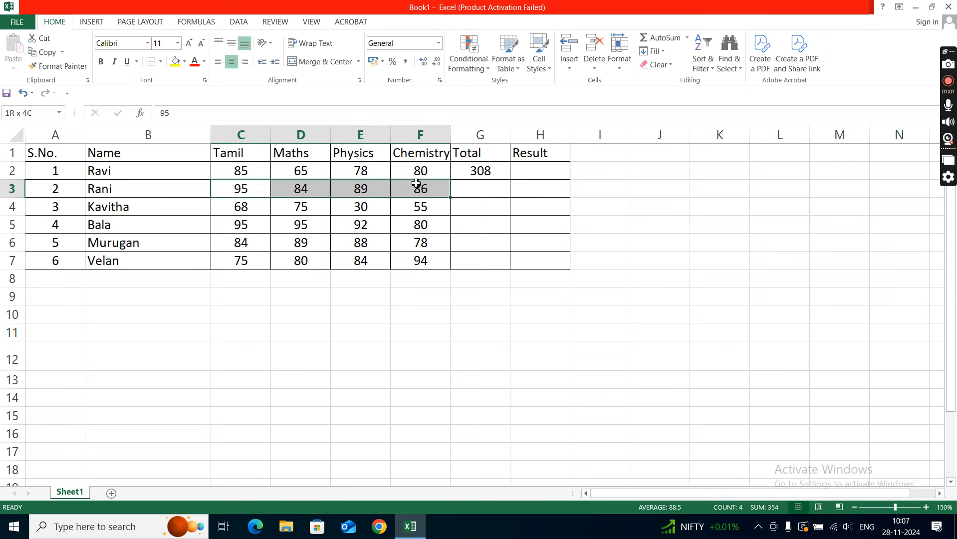
pyautogui.click(662, 37)
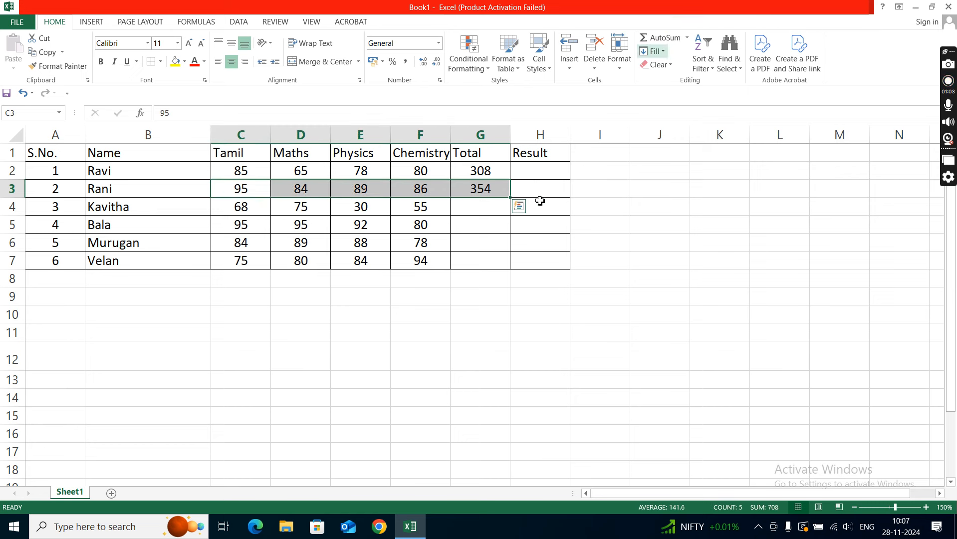
pyautogui.click(504, 194)
pyautogui.moveTo(512, 199); pyautogui.dragTo(512, 265)
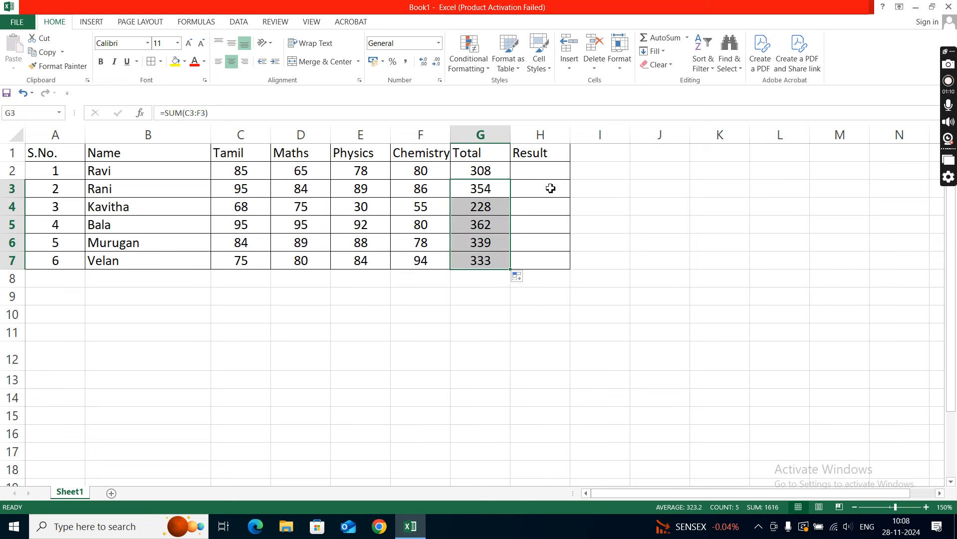
# - Enter the formula =IF(AND(C2>34,D2>34,E2>34,F2>34),"Pass","Fail") in H2 under Result
pyautogui.click(543, 170)
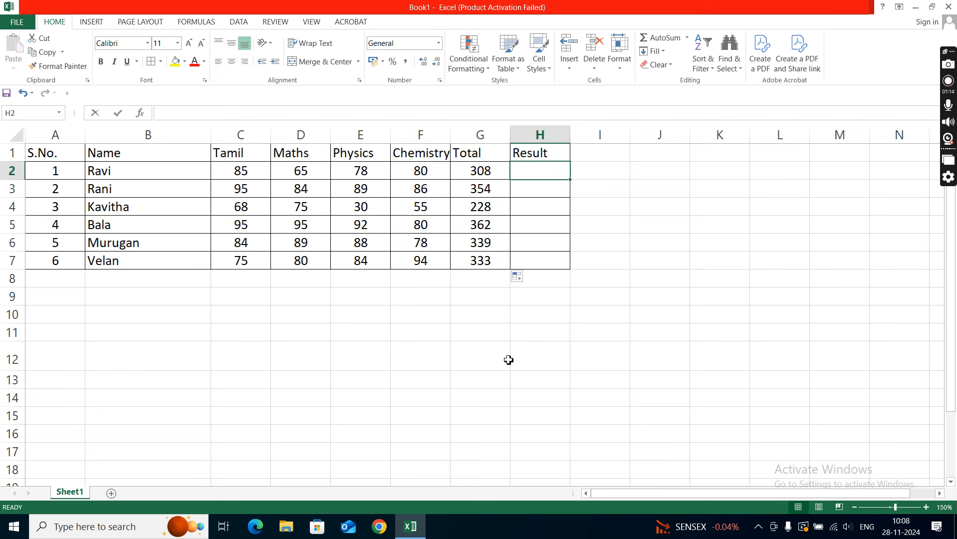
pyautogui.write('=')
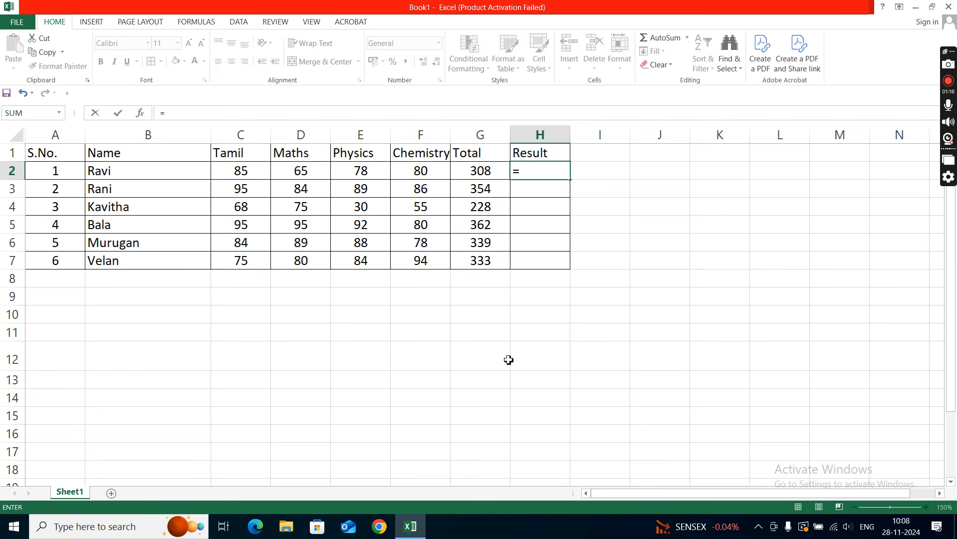
pyautogui.write('if')
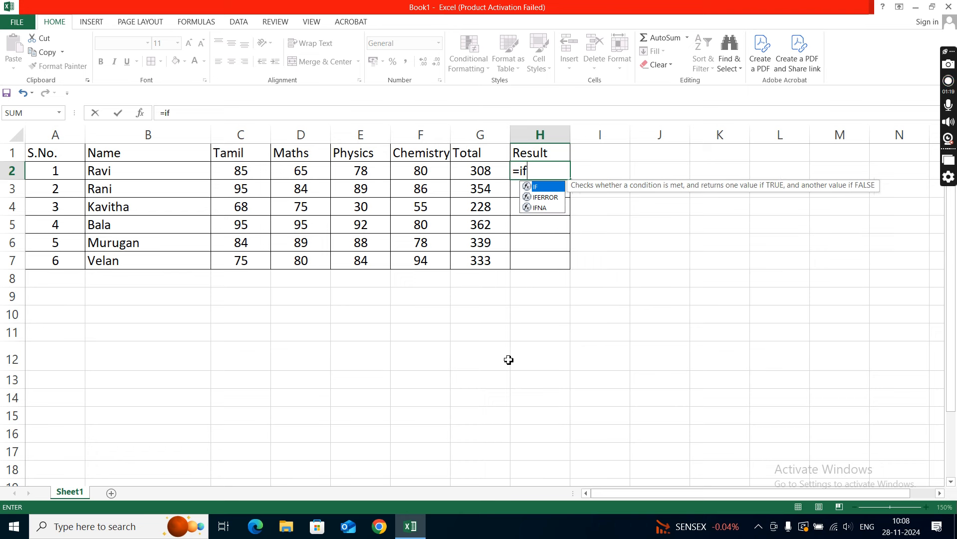
pyautogui.write('(and')
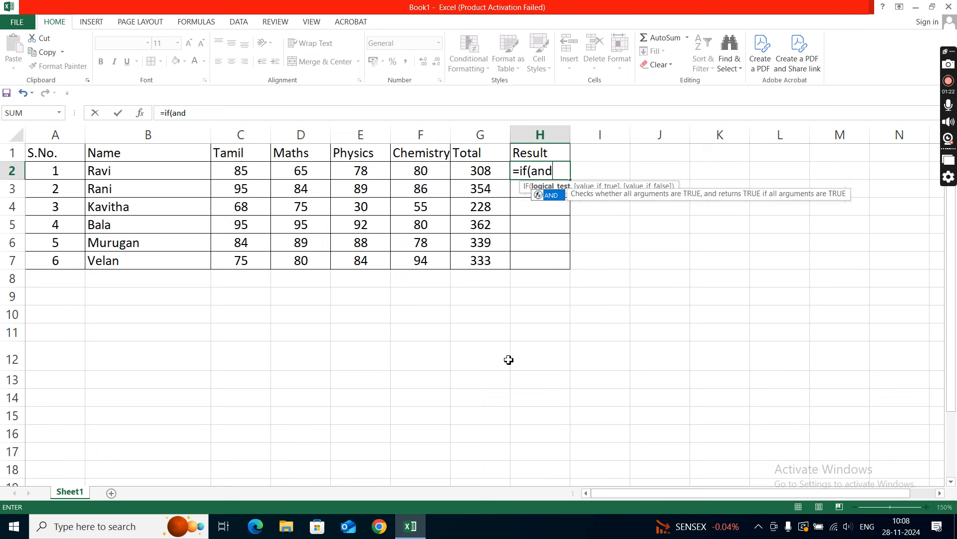
pyautogui.write('(')
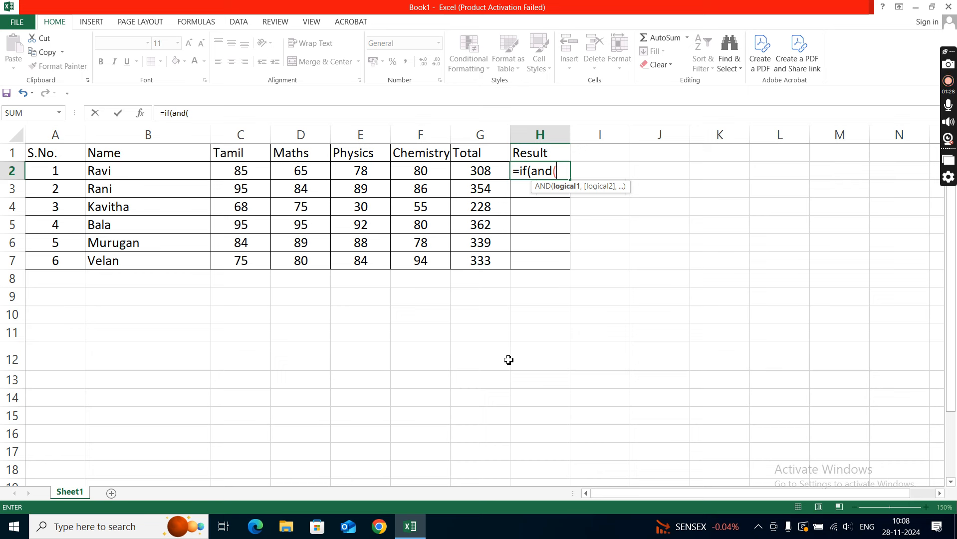
pyautogui.click(234, 171)
pyautogui.write('>3')
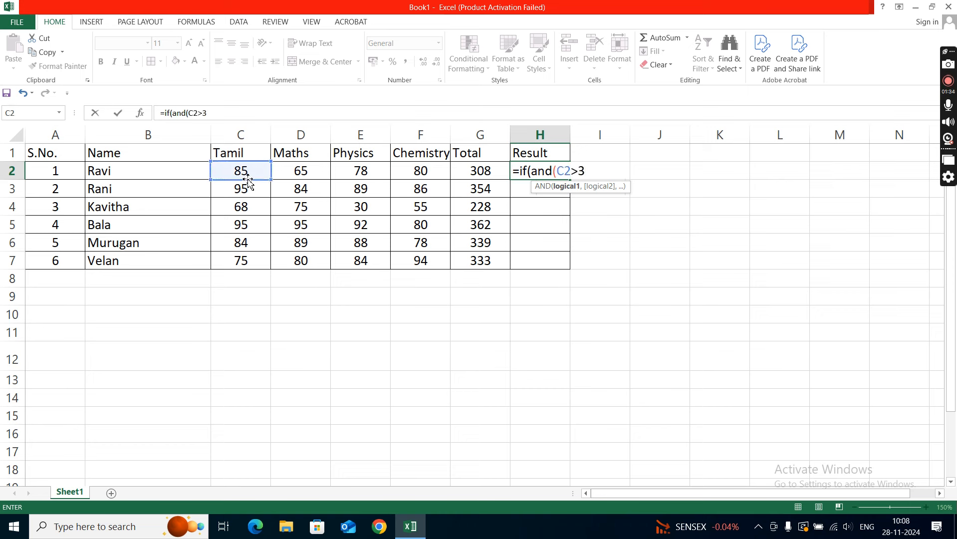
pyautogui.write('4,')
pyautogui.click(295, 174)
pyautogui.write('>34,')
pyautogui.click(352, 172)
pyautogui.write('>')
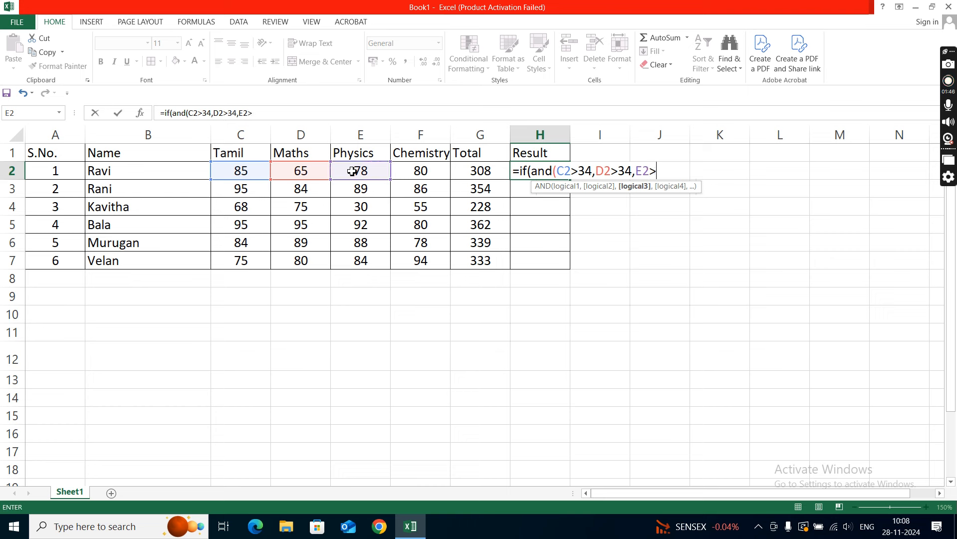
pyautogui.write('34,')
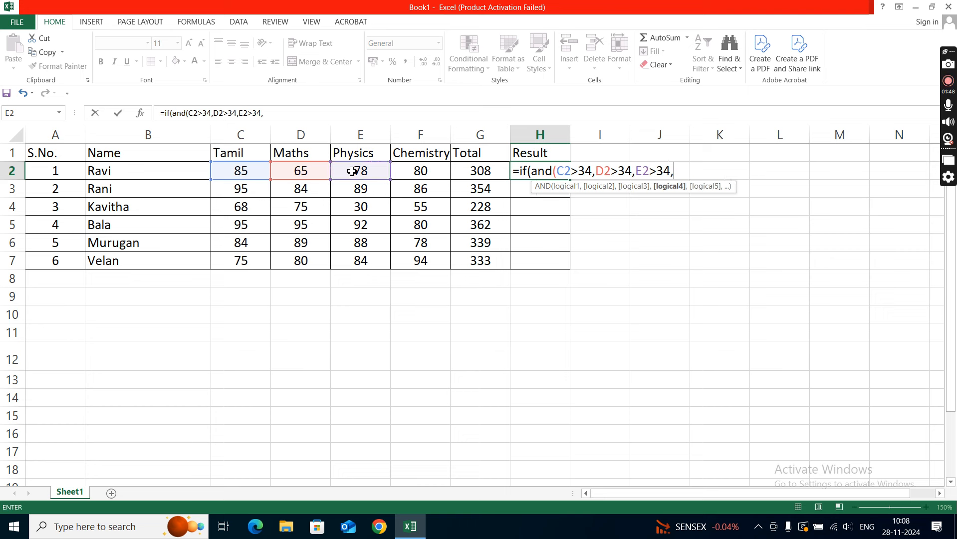
pyautogui.click(420, 178)
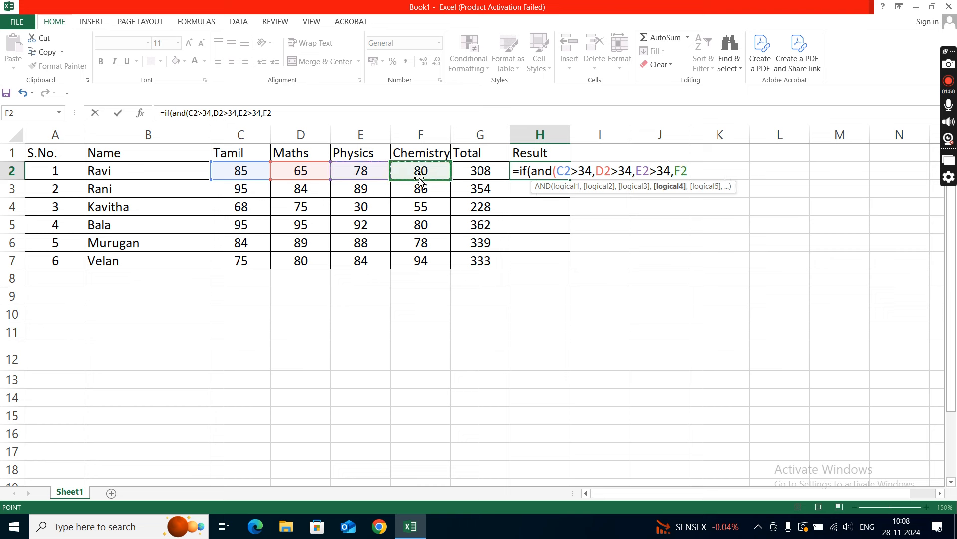
pyautogui.write('>34),')
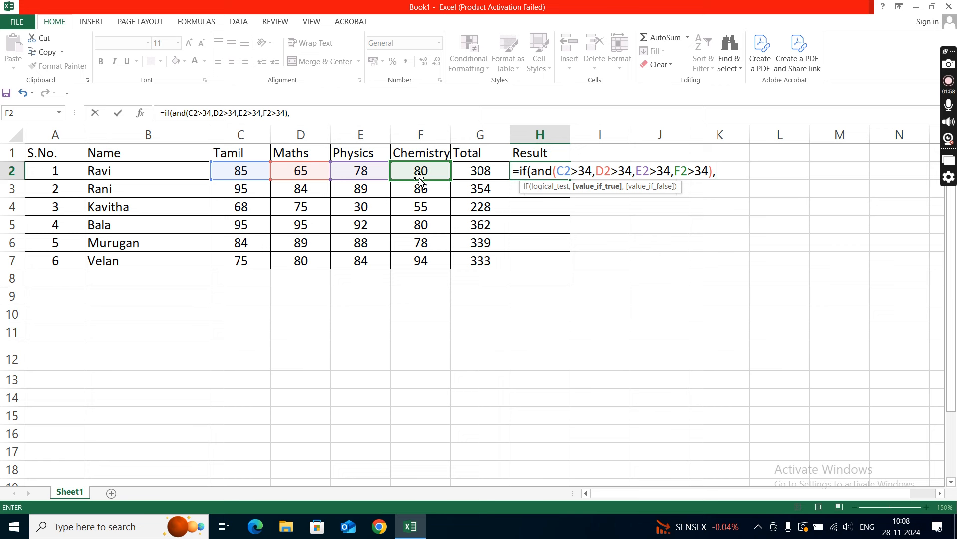
pyautogui.write('"Pass",')
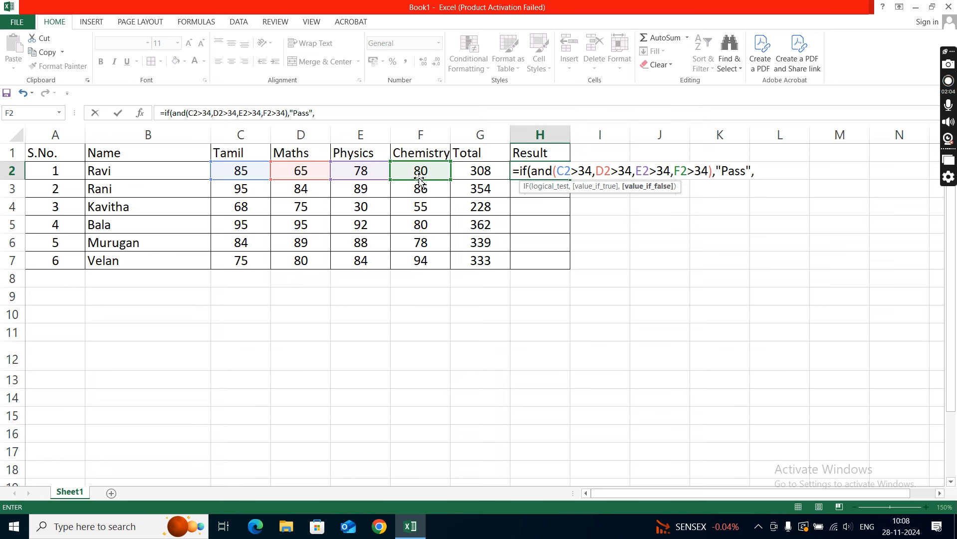
pyautogui.write('"Fail")')
pyautogui.press('Return')
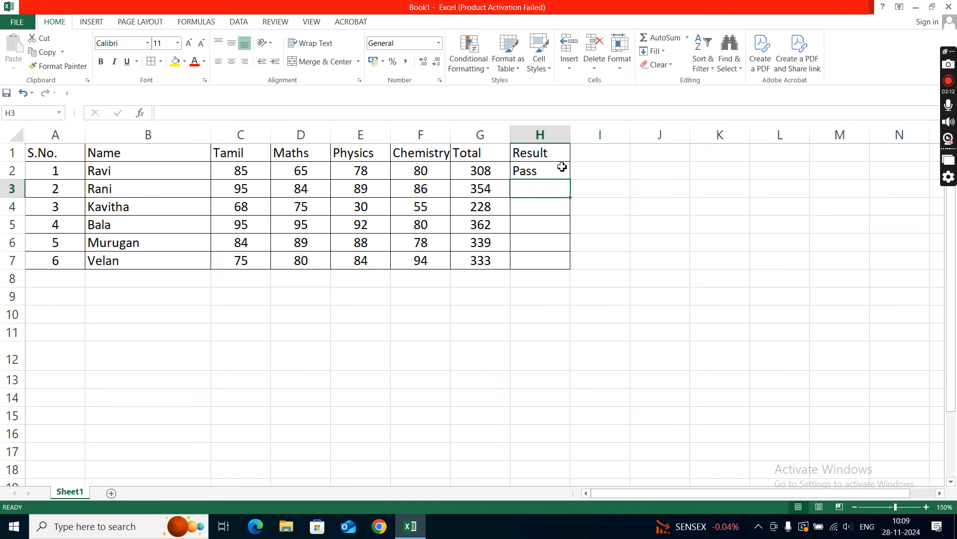
# - Fill the Result formula from H2 down to H7 and set the font colour of the Physics mark in E4 to red
pyautogui.click(549, 174)
pyautogui.moveTo(573, 183); pyautogui.dragTo(574, 272)
pyautogui.click(548, 210)
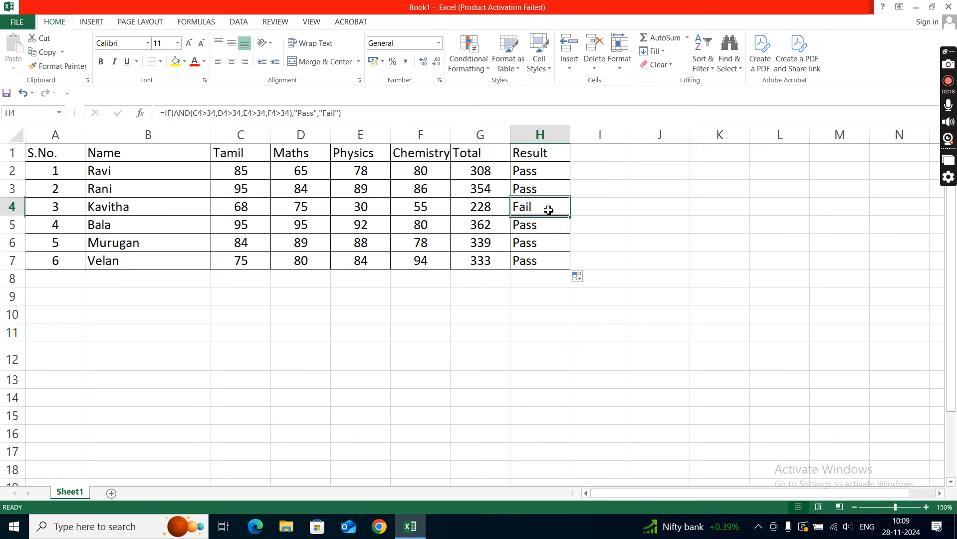
pyautogui.click(368, 214)
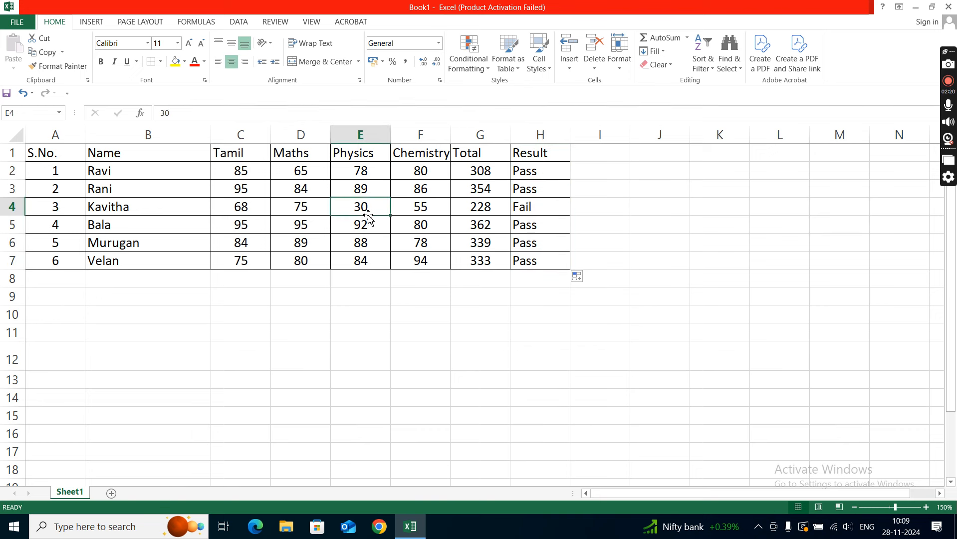
pyautogui.click(198, 69)
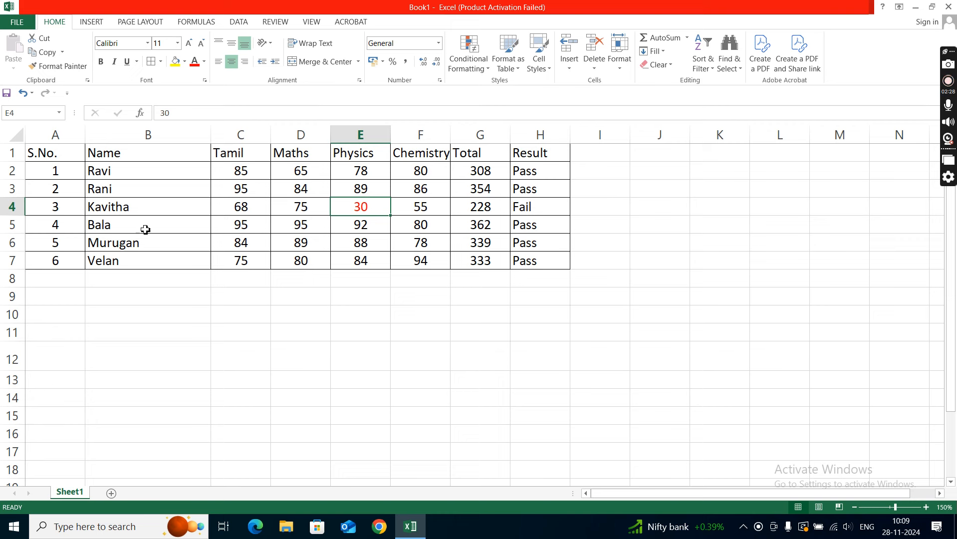
# - Insert a 2-D clustered column chart from the names, subject marks and totals in B1:G7
pyautogui.moveTo(103, 157); pyautogui.dragTo(479, 258)
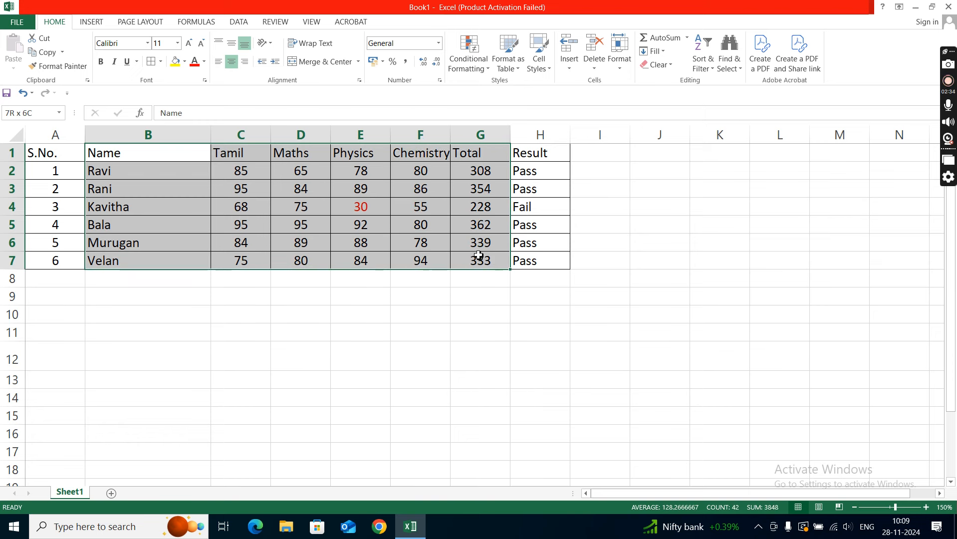
pyautogui.click(98, 26)
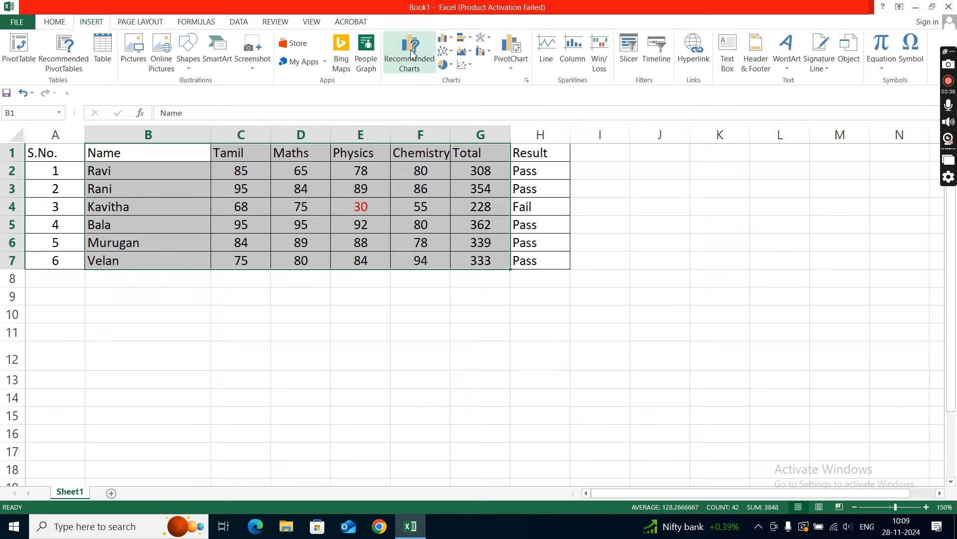
pyautogui.click(444, 39)
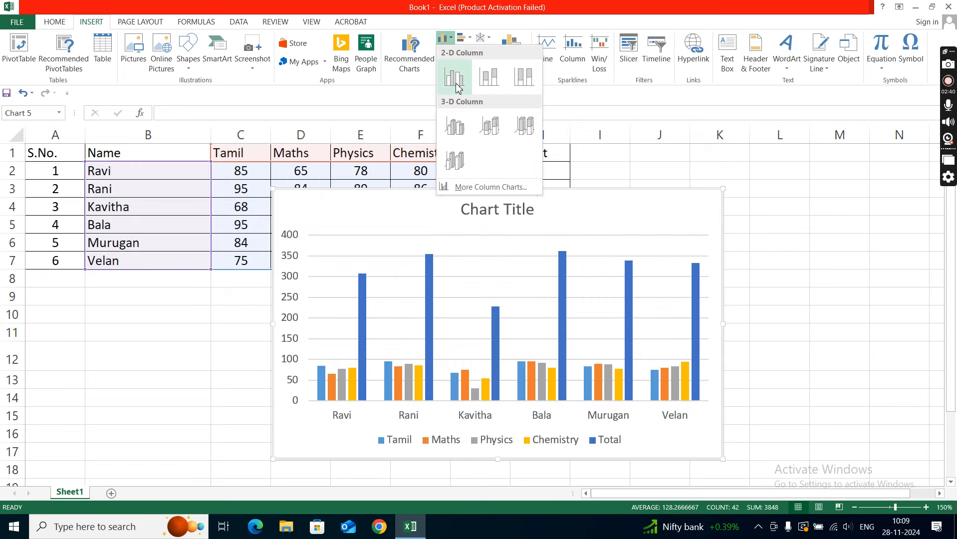
pyautogui.click(455, 82)
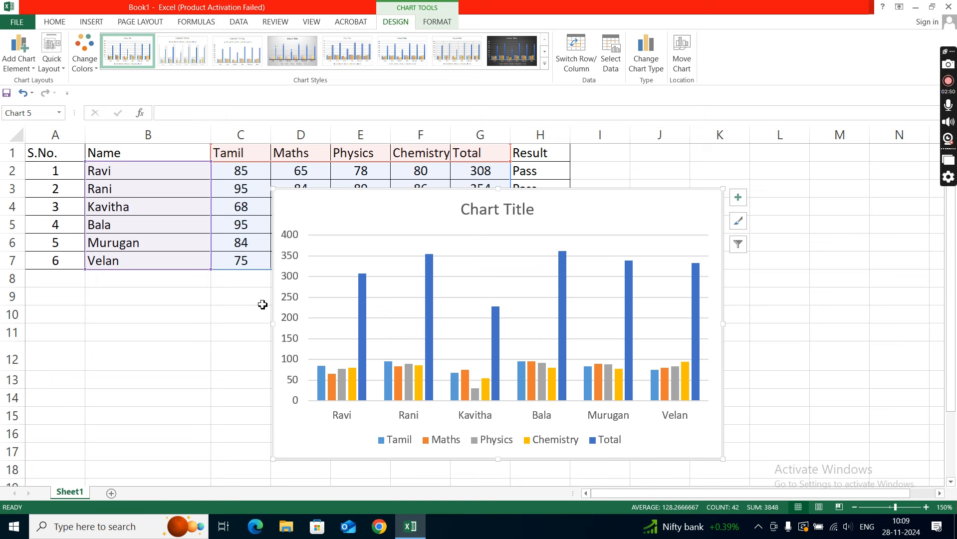
# - Move the column chart directly below the marks table, starting near column A in row 8, and deselect it
pyautogui.moveTo(562, 261)
pyautogui.moveTo(606, 229)
pyautogui.mouseDown()
pyautogui.moveTo(433, 320)
pyautogui.moveTo(390, 307)
pyautogui.moveTo(380, 293)
pyautogui.mouseUp()
pyautogui.click(613, 297)
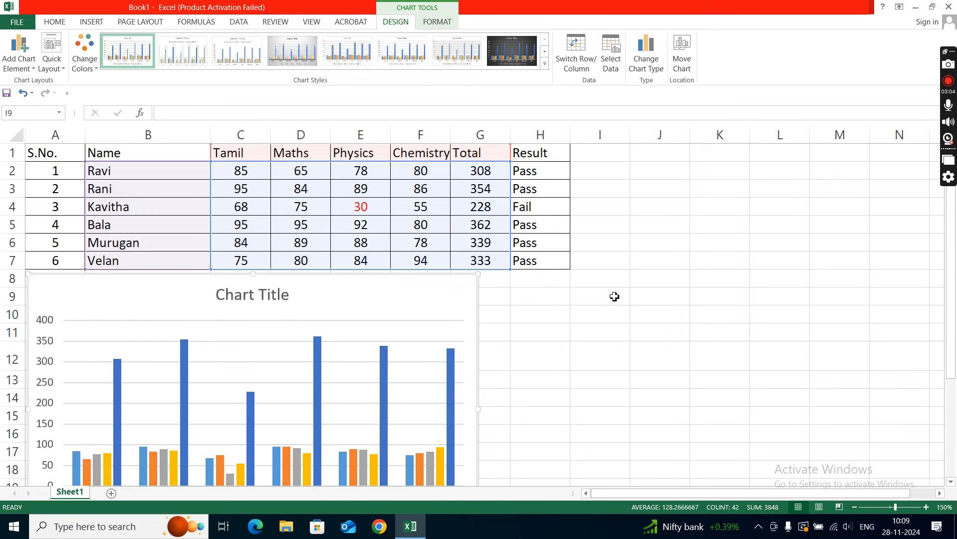
# - Insert a 2-D line chart with markers from the Total column in G1:G7
pyautogui.moveTo(479, 153); pyautogui.dragTo(485, 261)
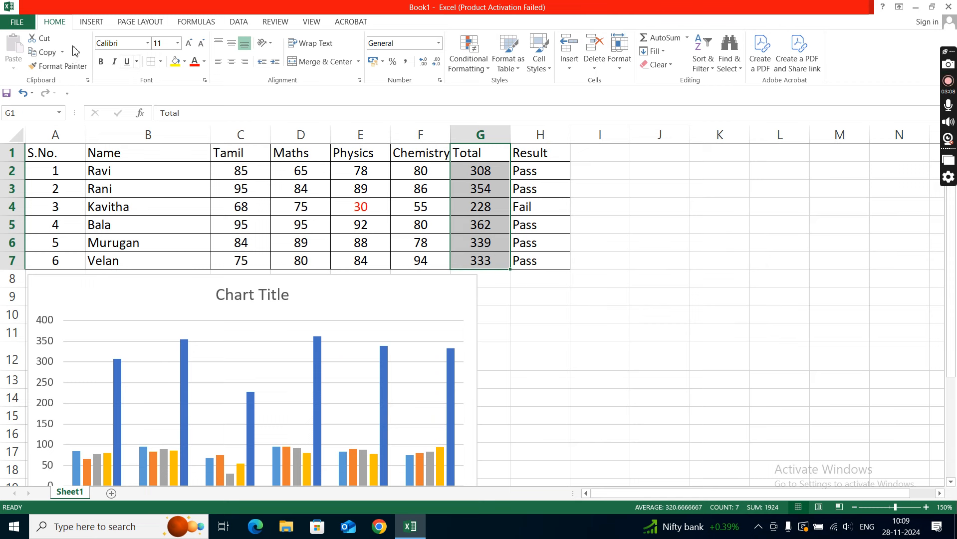
pyautogui.click(91, 21)
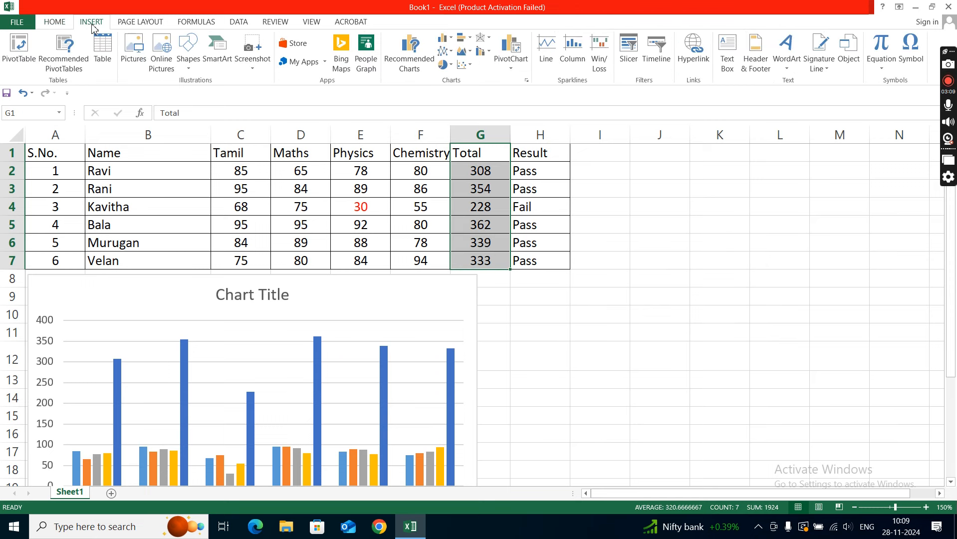
pyautogui.click(448, 53)
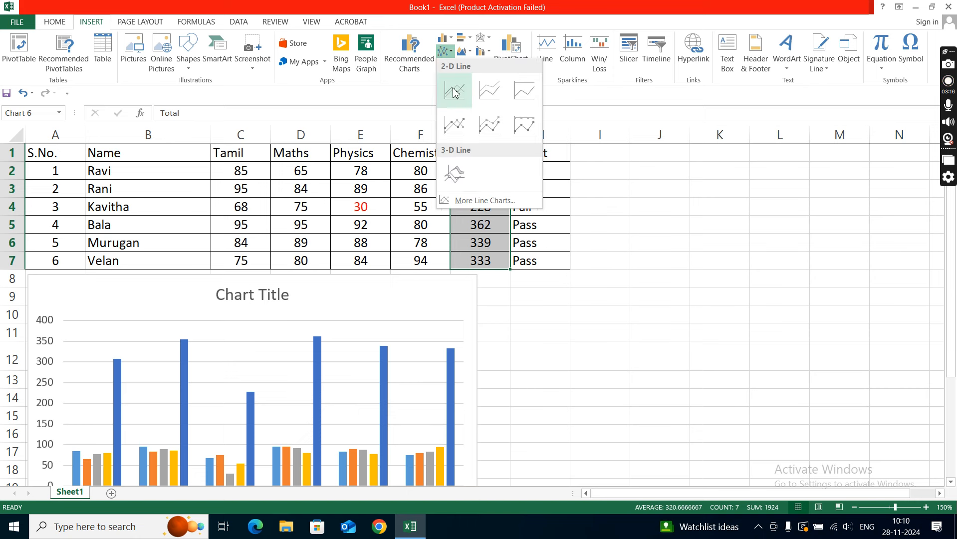
pyautogui.click(460, 126)
# - Move the Total line chart beside the column chart, just below the marks table, starting in column G near row 8
pyautogui.moveTo(457, 209); pyautogui.dragTo(633, 265)
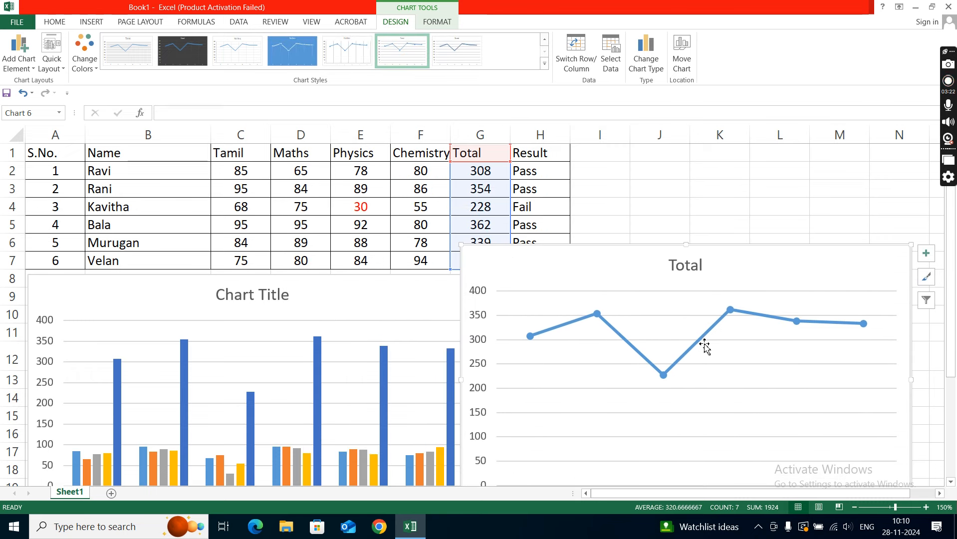
pyautogui.moveTo(805, 273); pyautogui.dragTo(834, 265)
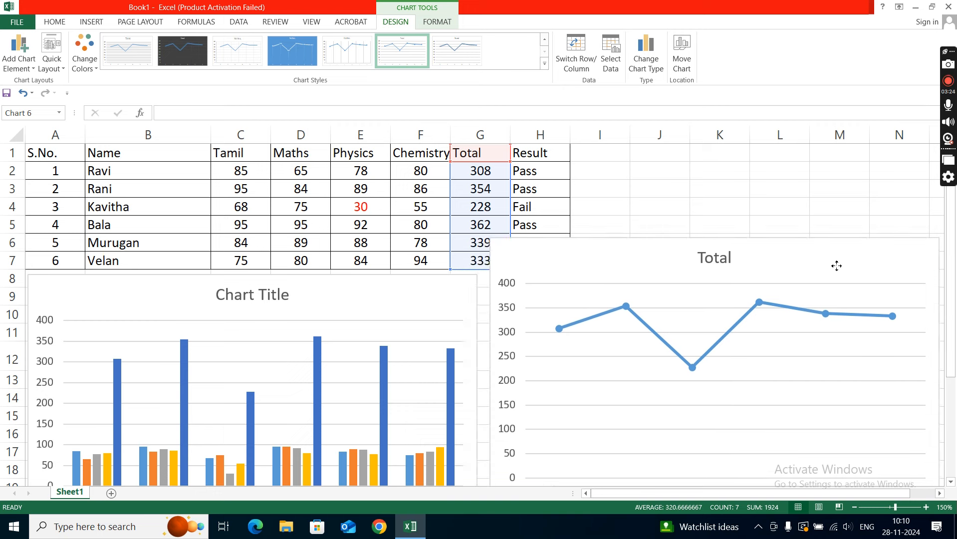
pyautogui.moveTo(764, 263); pyautogui.dragTo(767, 288)
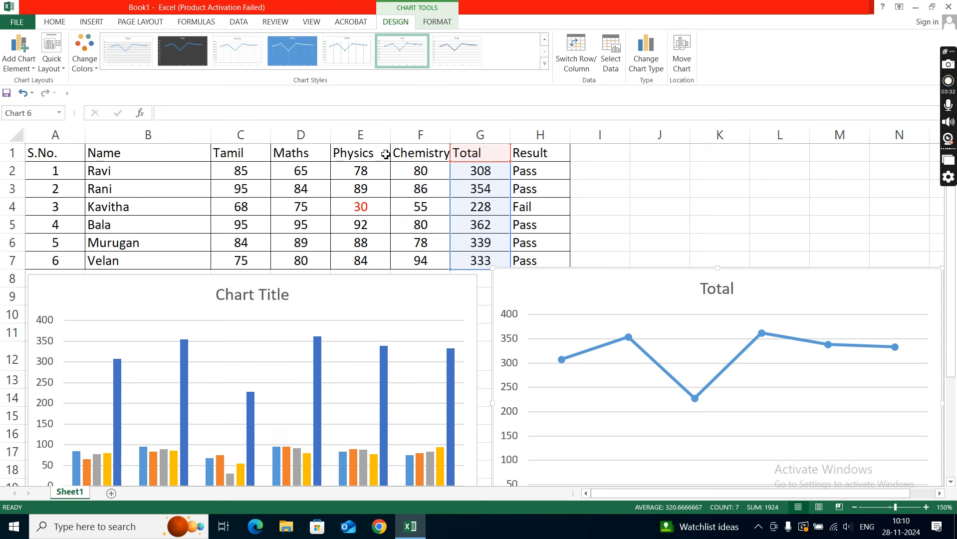
# - Review the first student's total in G2, the subject marks in C2:F2 and the Result formula in H2
pyautogui.click(469, 171)
pyautogui.moveTo(242, 171); pyautogui.dragTo(420, 170)
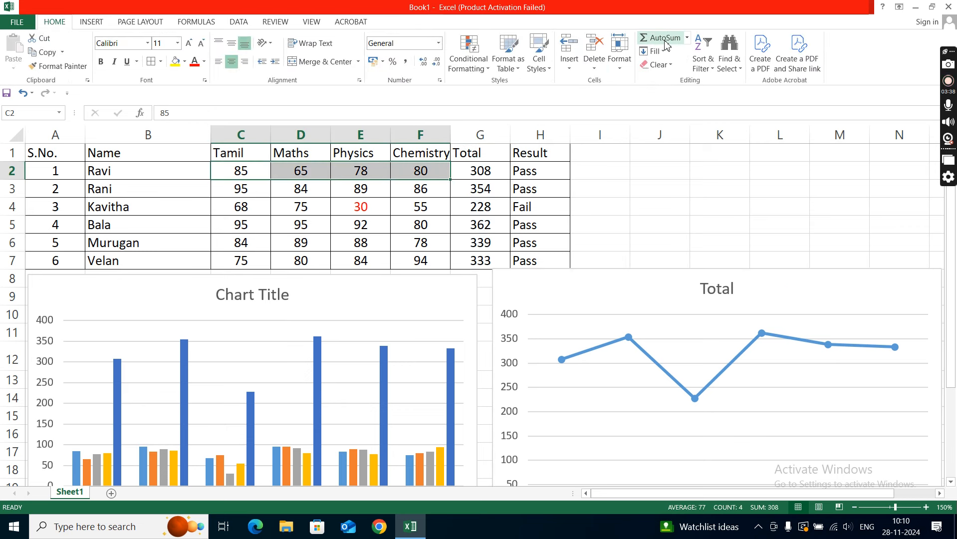
pyautogui.click(533, 172)
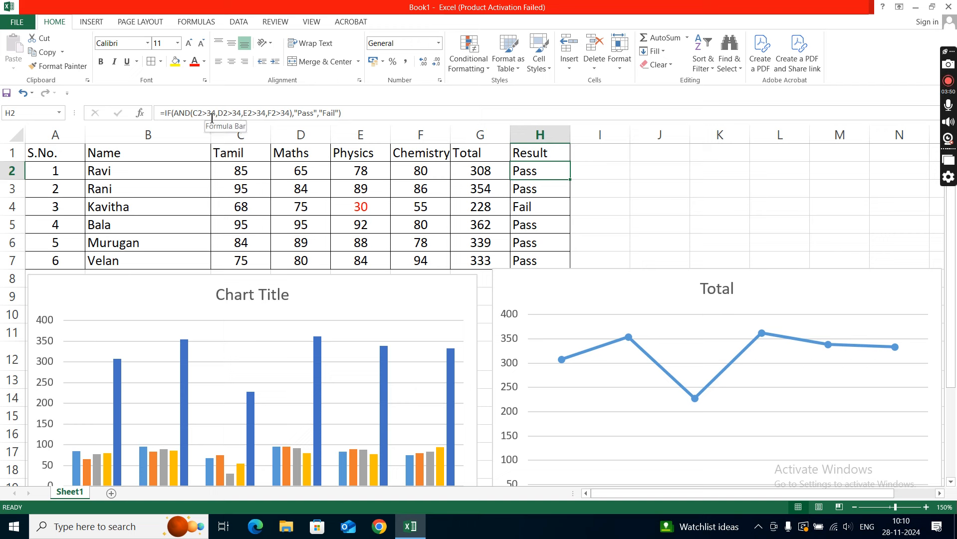
# - Move the column chart slightly up and to the right so its lower edge sits above row 21, uncovering the formula text
pyautogui.scroll(-7, 293, 260)
pyautogui.scroll(-10, 294, 261)
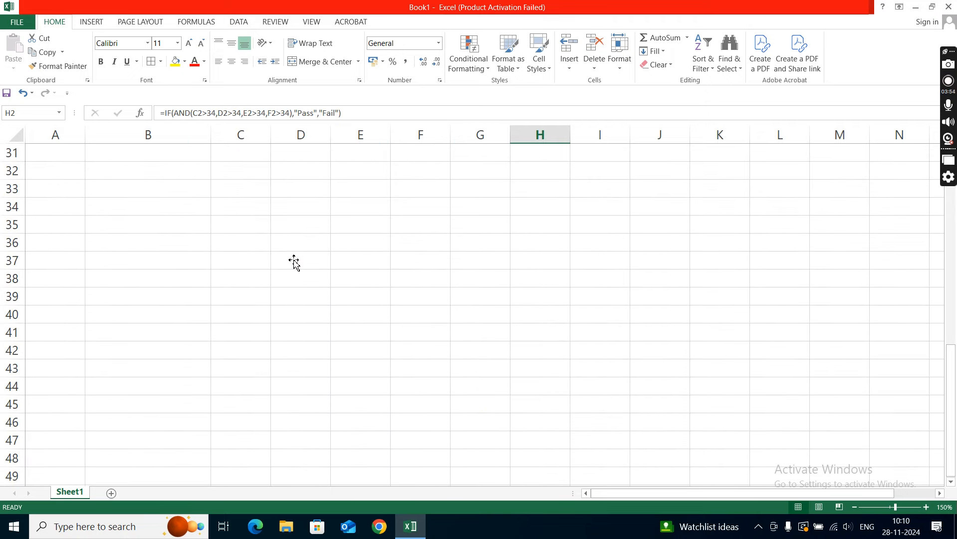
pyautogui.scroll(11, 294, 261)
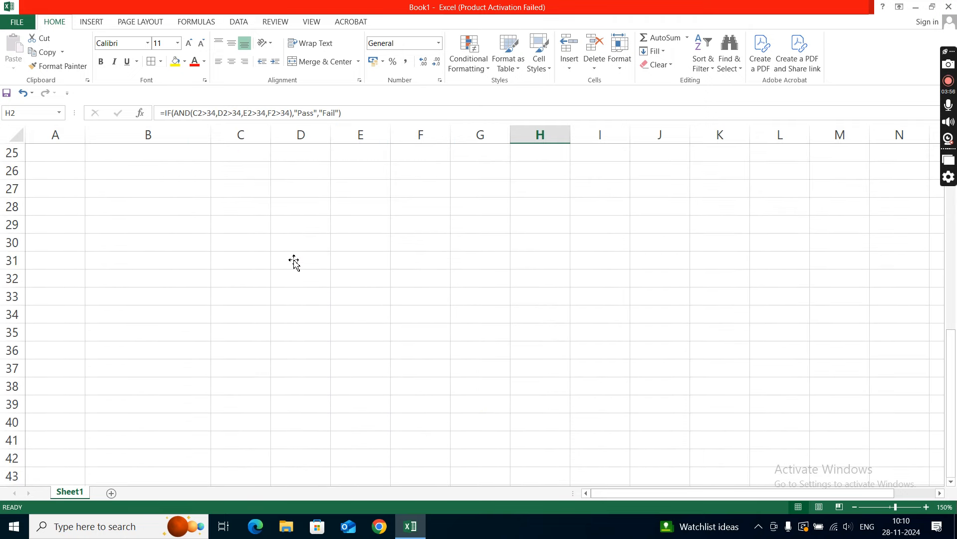
pyautogui.scroll(-2, 269, 284)
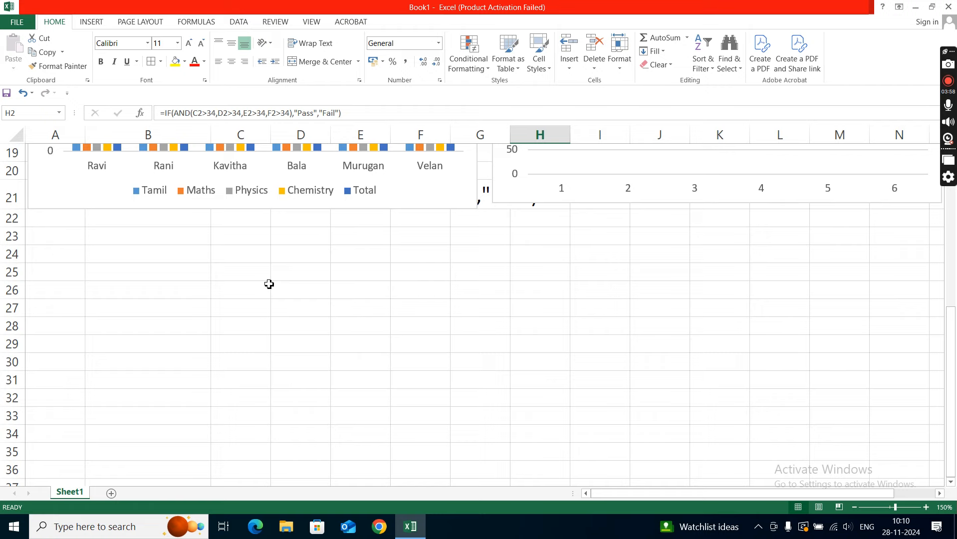
pyautogui.scroll(2, 269, 284)
pyautogui.scroll(2, 269, 284)
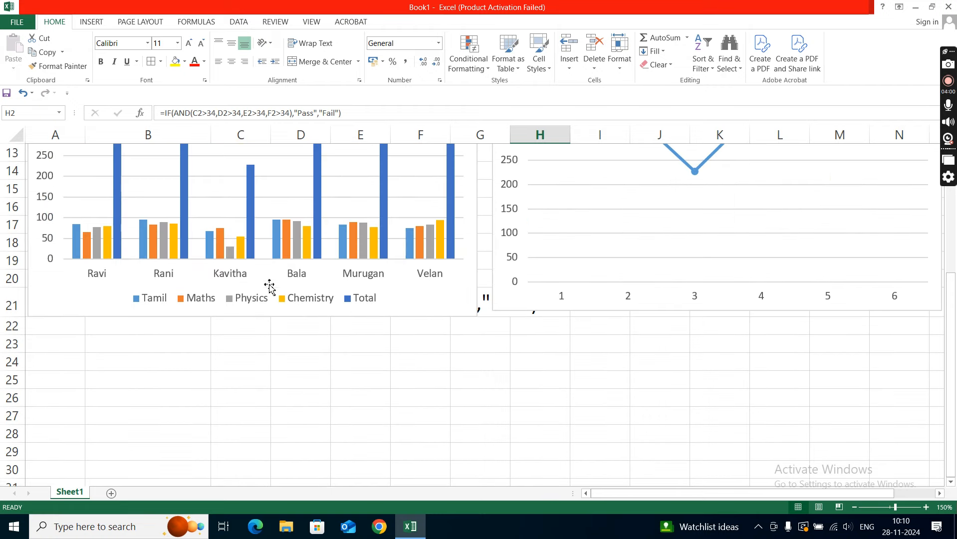
pyautogui.click(260, 220)
pyautogui.moveTo(303, 316); pyautogui.dragTo(344, 284)
# - Move the formula text from B21 to B25, below both charts, and deselect it
pyautogui.click(116, 308)
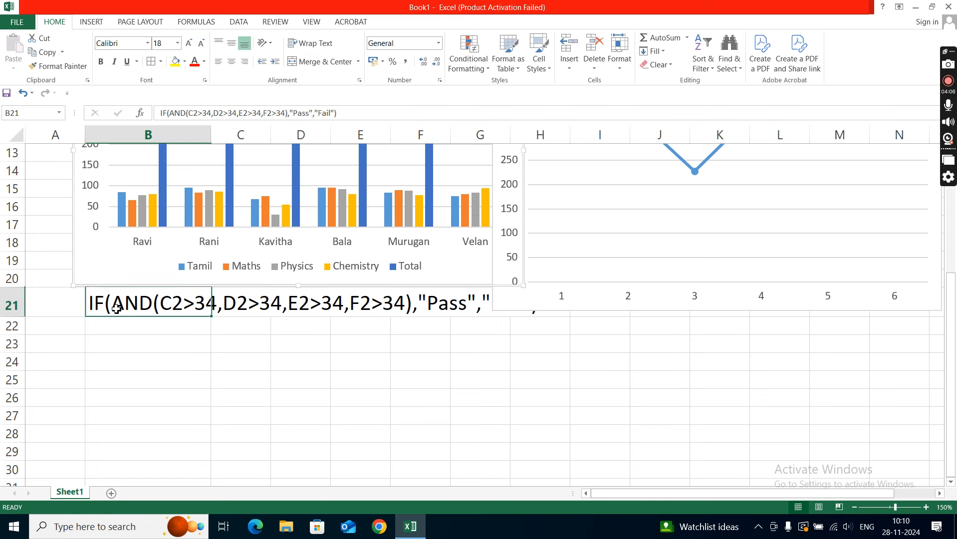
pyautogui.hotkey('ctrl', 'c')
pyautogui.click(114, 376)
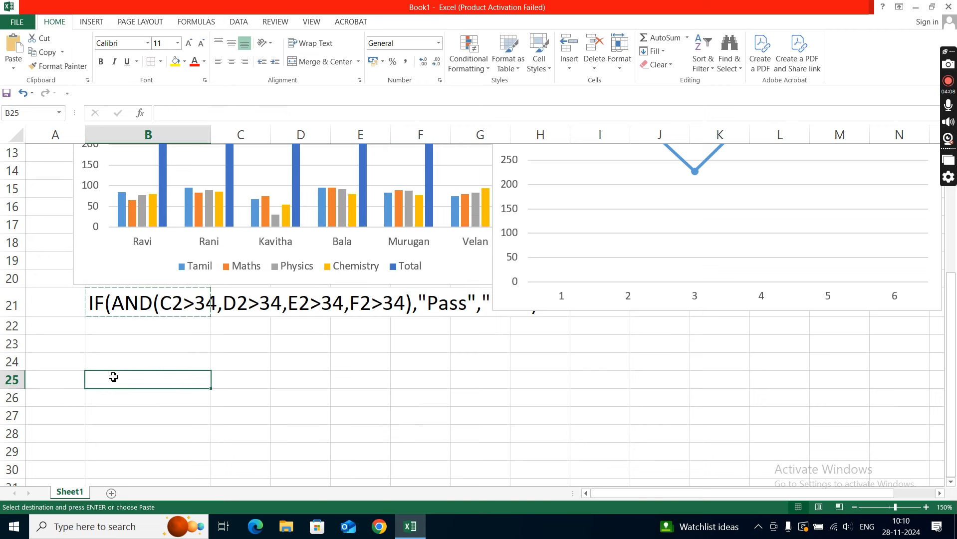
pyautogui.hotkey('ctrl', 'v')
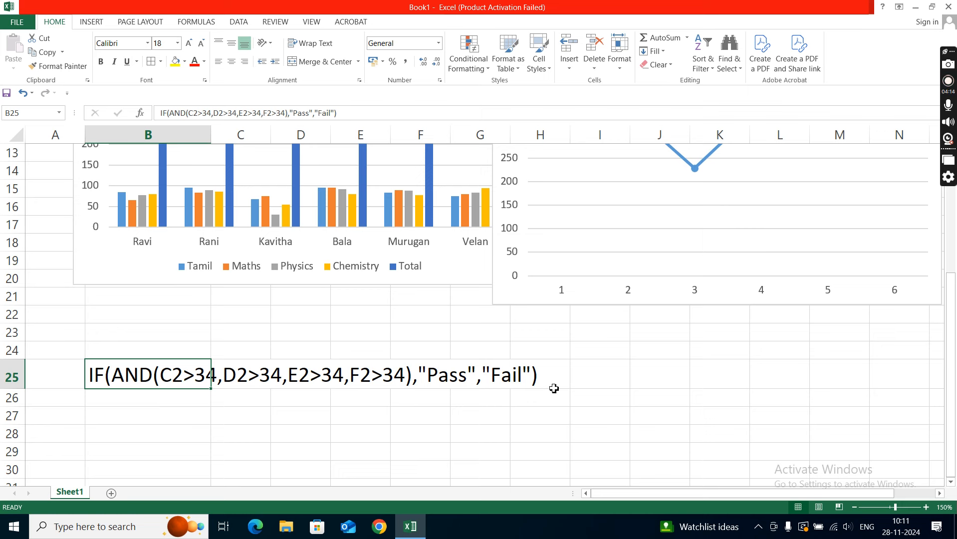
pyautogui.click(592, 398)
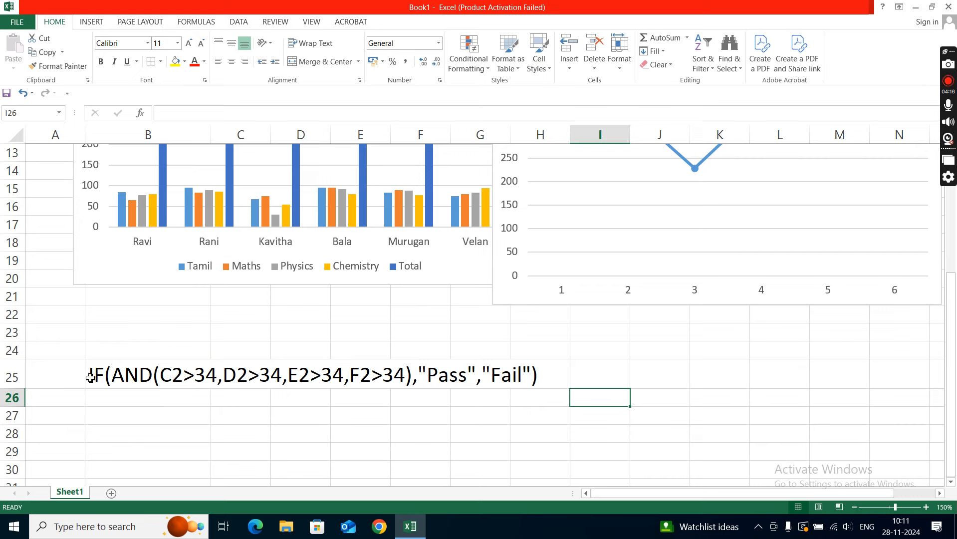
# - Return to the marks table and examine the pass/fail formula behind the first student's Result in H2
pyautogui.scroll(3, 203, 314)
pyautogui.scroll(1, 210, 310)
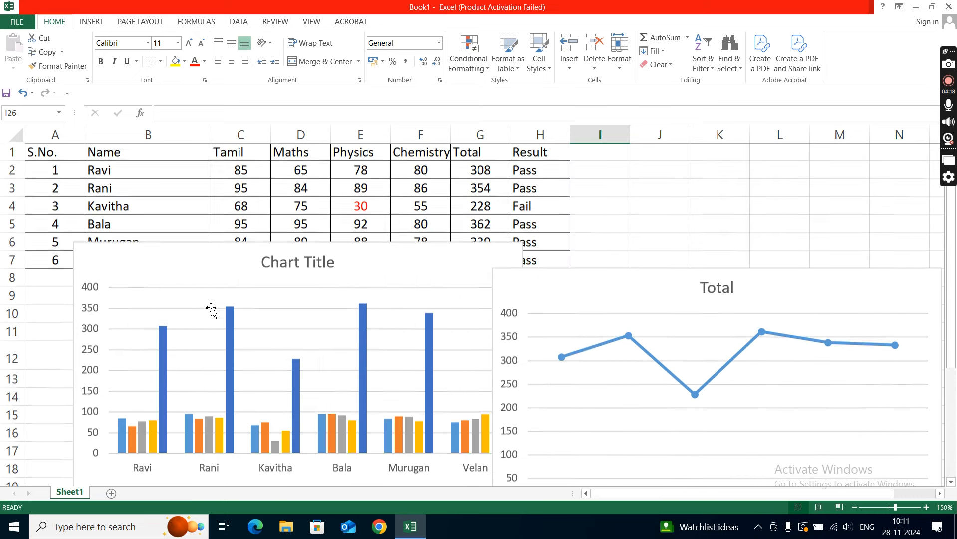
pyautogui.click(535, 175)
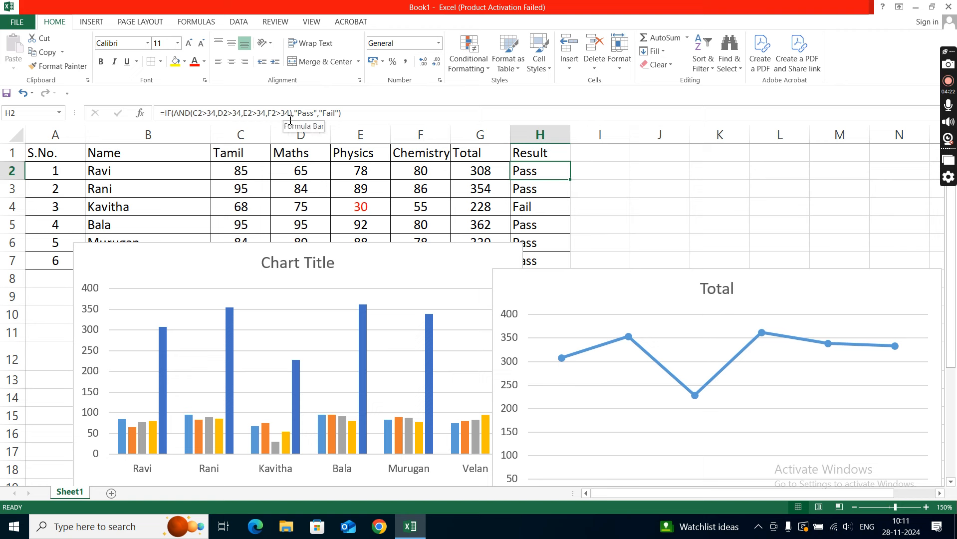